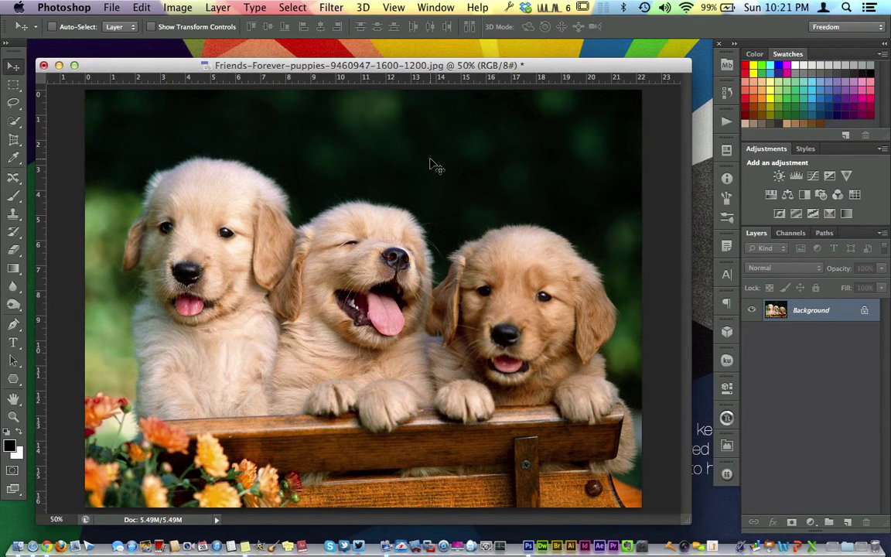
# Step: Switch to the Safari desktop showing the Google Images 'Puppies' search
pyautogui.press('super+Tab')
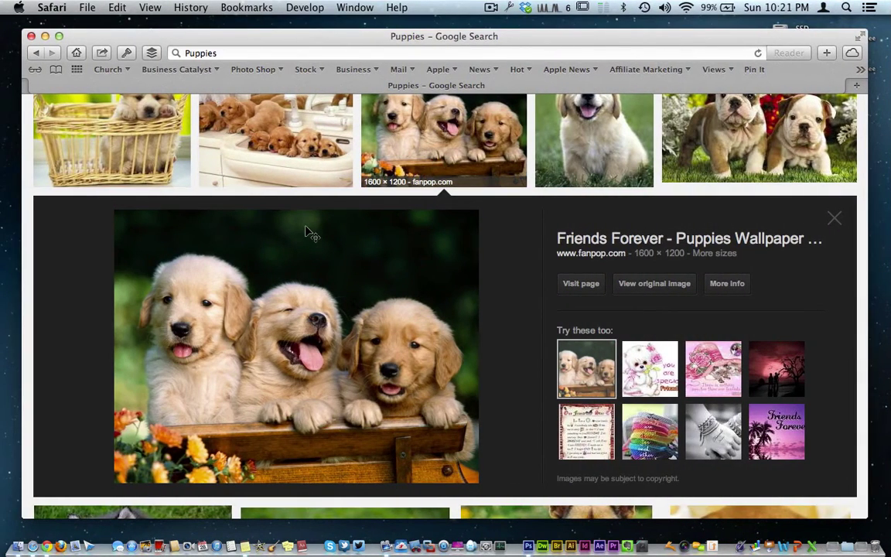
# Step: Filter the Google Images results to sizes larger than 2 MP
pyautogui.scroll(5, 310, 232)
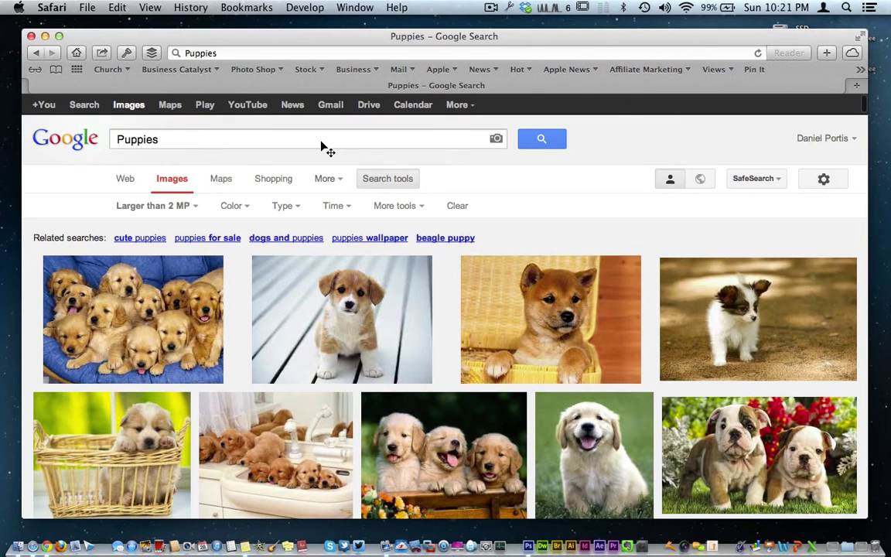
pyautogui.click(389, 184)
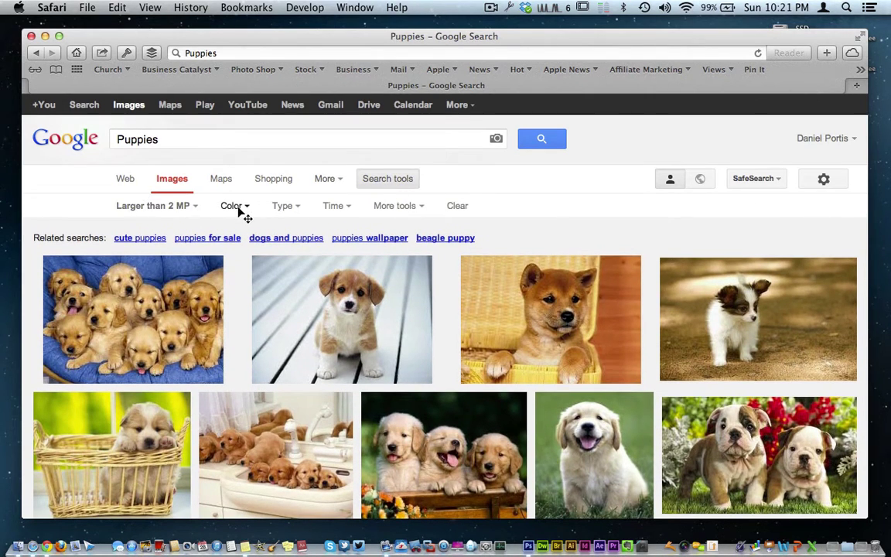
pyautogui.click(177, 206)
pyautogui.moveTo(148, 310)
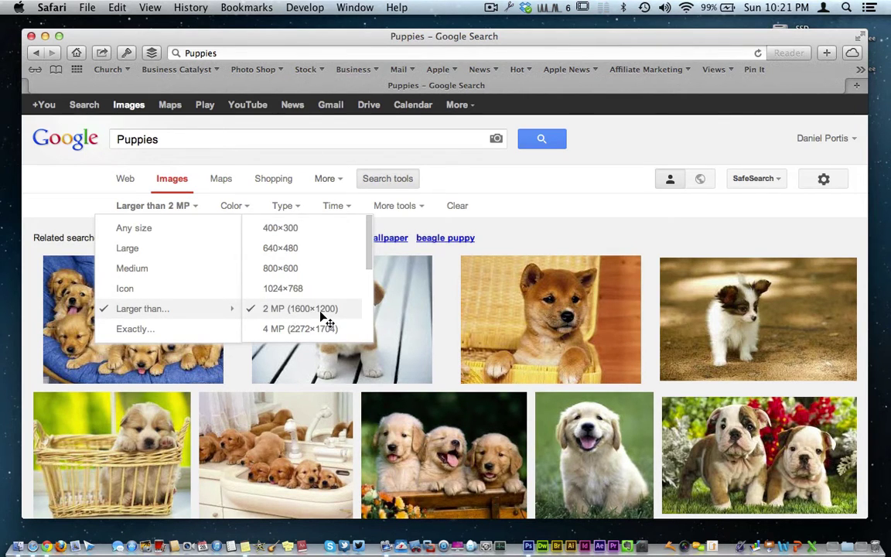
pyautogui.click(344, 310)
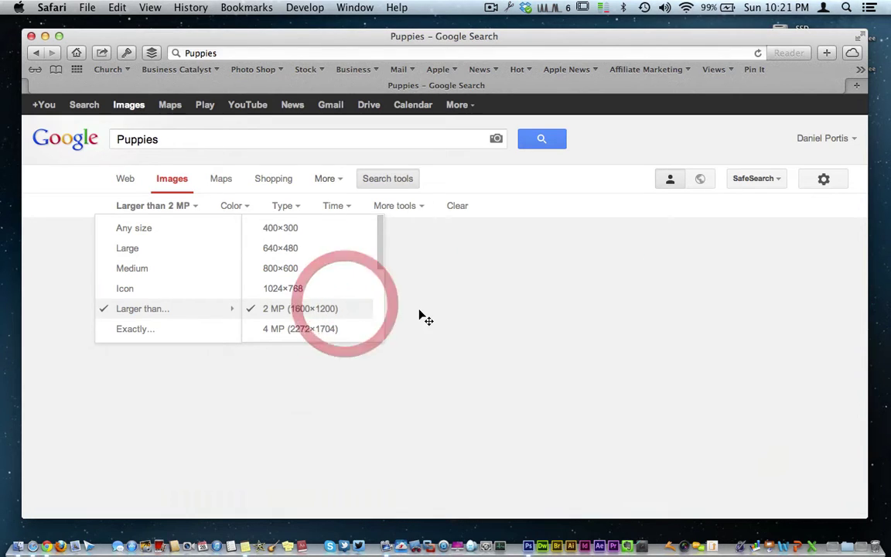
# Step: Scroll through the filtered results, then switch back to the Photoshop puppy photo
pyautogui.scroll(-3, 402, 313)
pyautogui.scroll(-8, 403, 313)
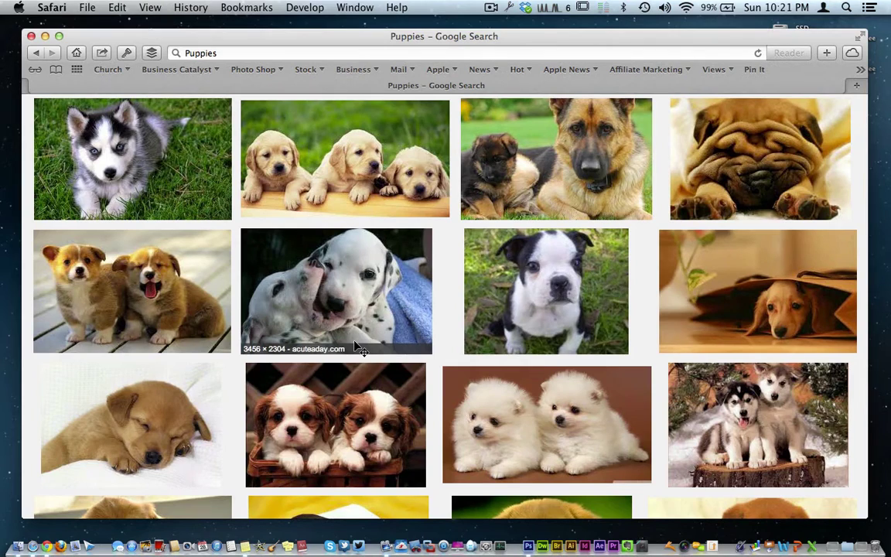
pyautogui.hotkey('ctrl', 'Right')
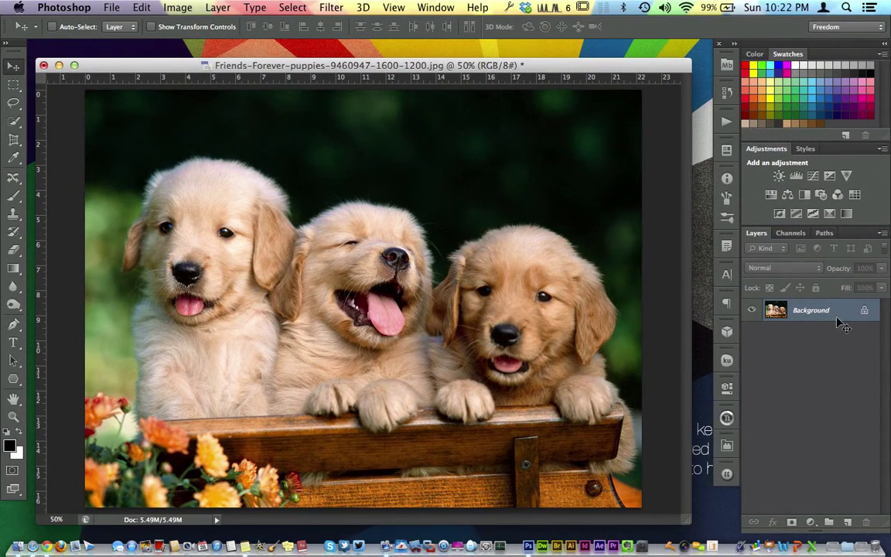
# Step: Duplicate the puppy photo to Layer 1 and add an empty Layer 2 beneath it
pyautogui.press('super')
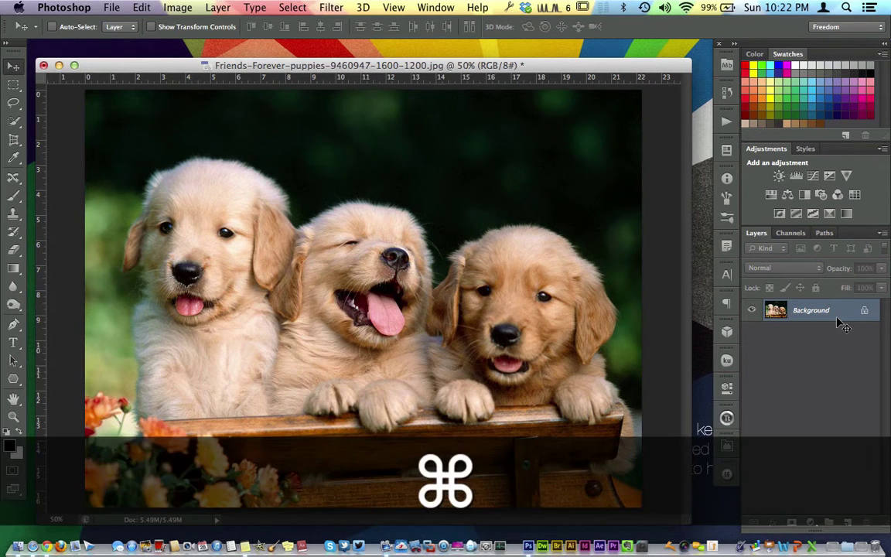
pyautogui.press('super+j')
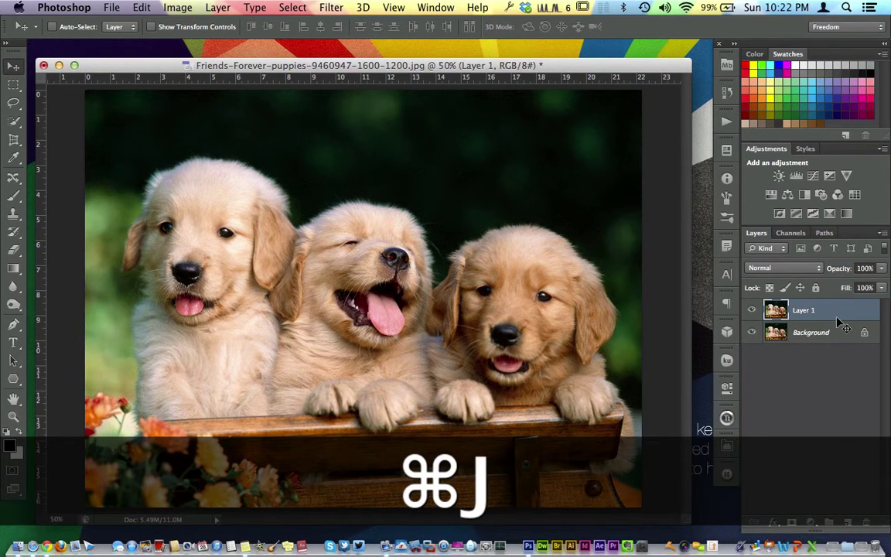
pyautogui.press('super')
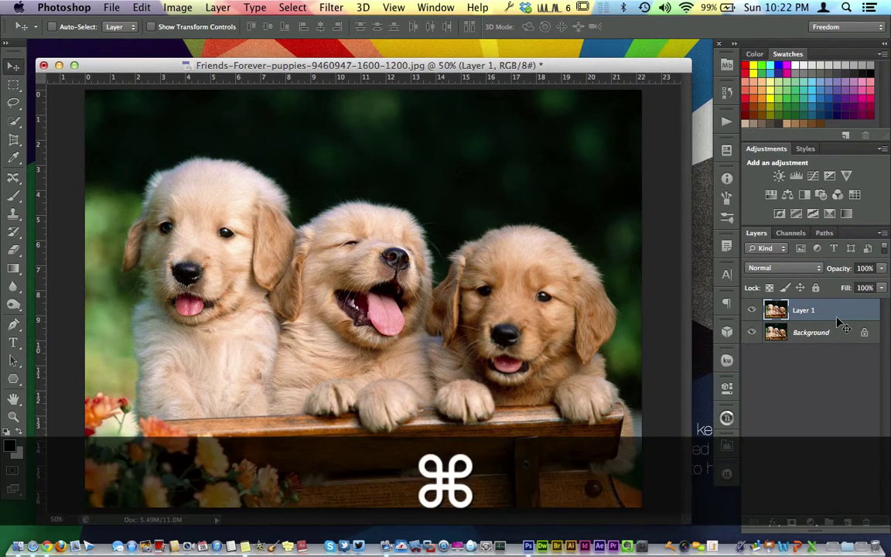
pyautogui.keyDown('super'); pyautogui.click(847, 522); pyautogui.keyUp('super')
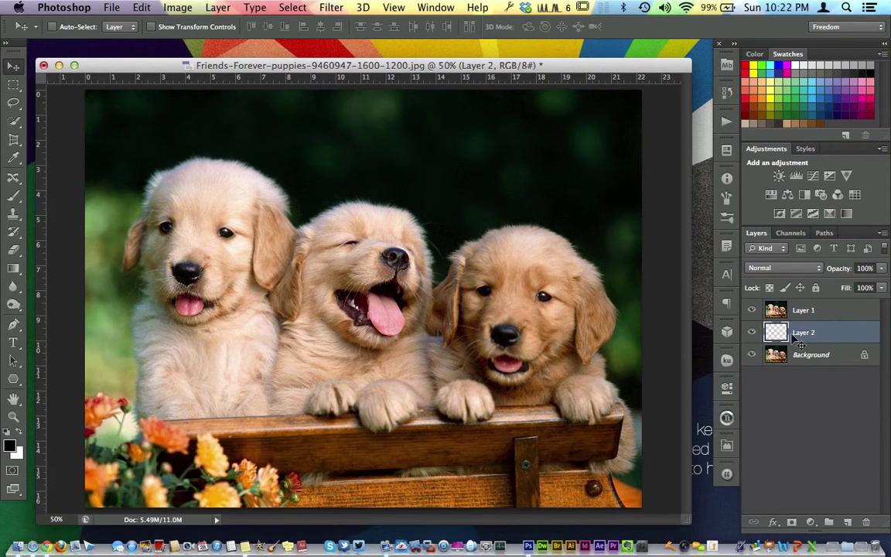
# Step: Delete the extra empty Layer 3 and hide Layer 1
pyautogui.click(821, 309)
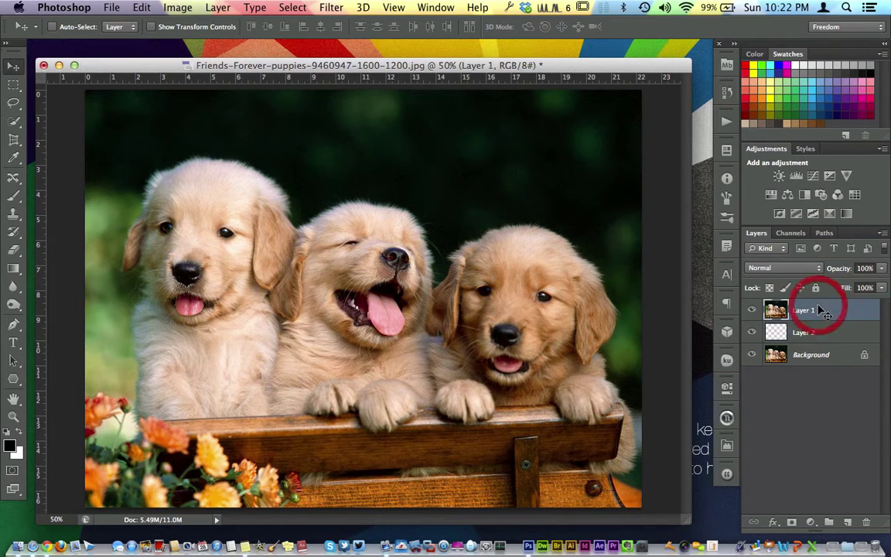
pyautogui.click(849, 522)
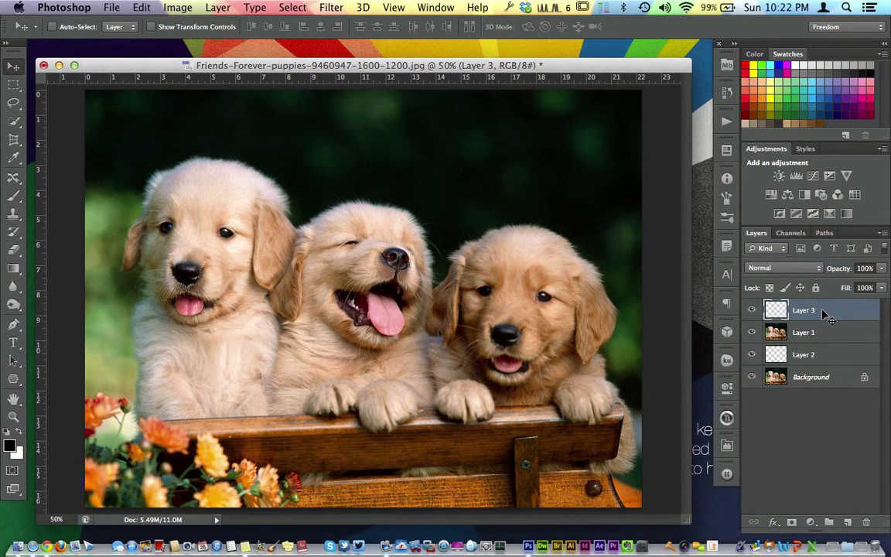
pyautogui.press('Delete')
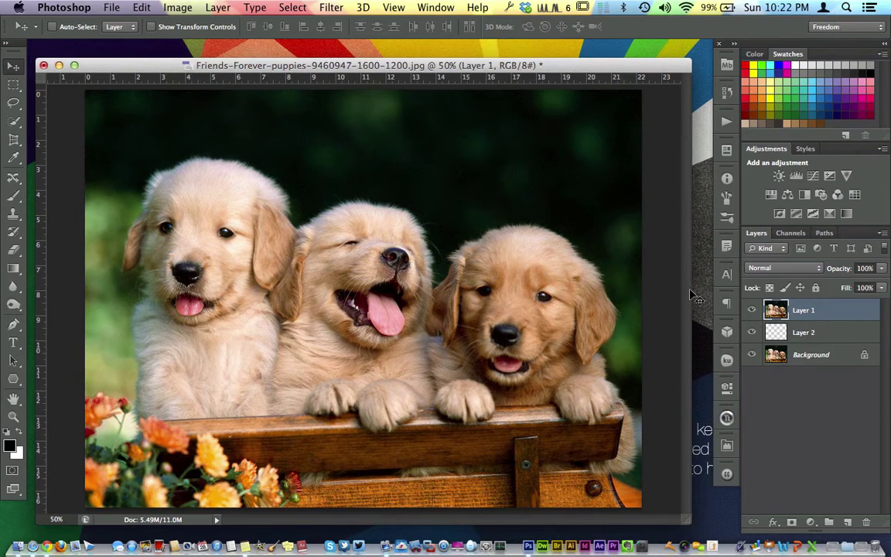
pyautogui.click(752, 311)
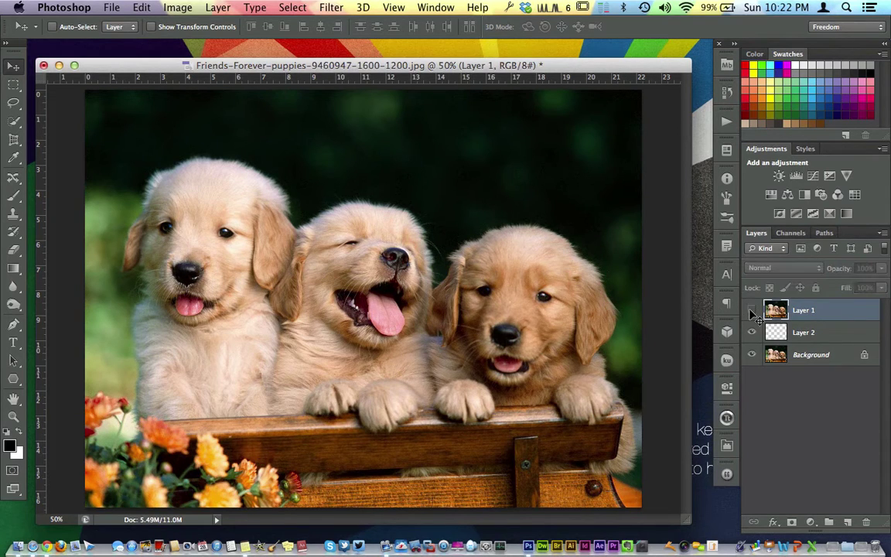
# Step: Type the word 'Puppies' with the Type tool on the left puppy
pyautogui.click(14, 343)
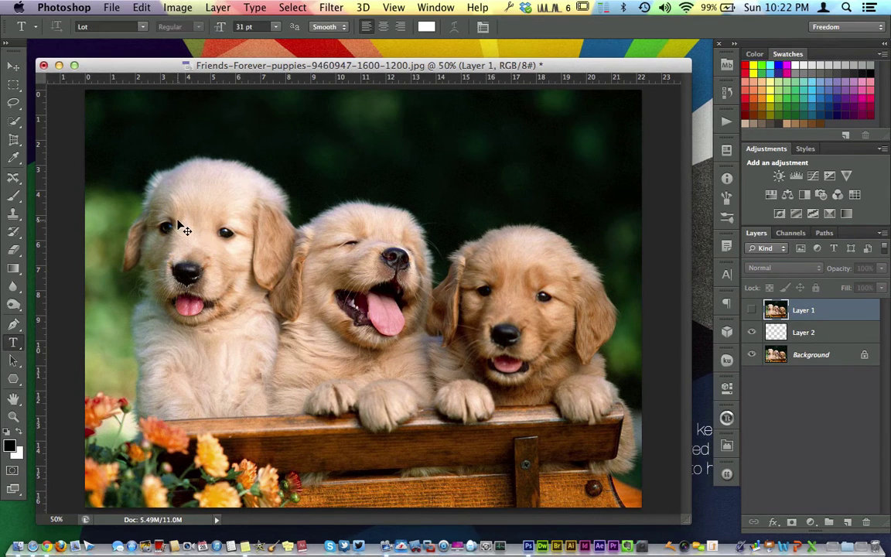
pyautogui.click(178, 225)
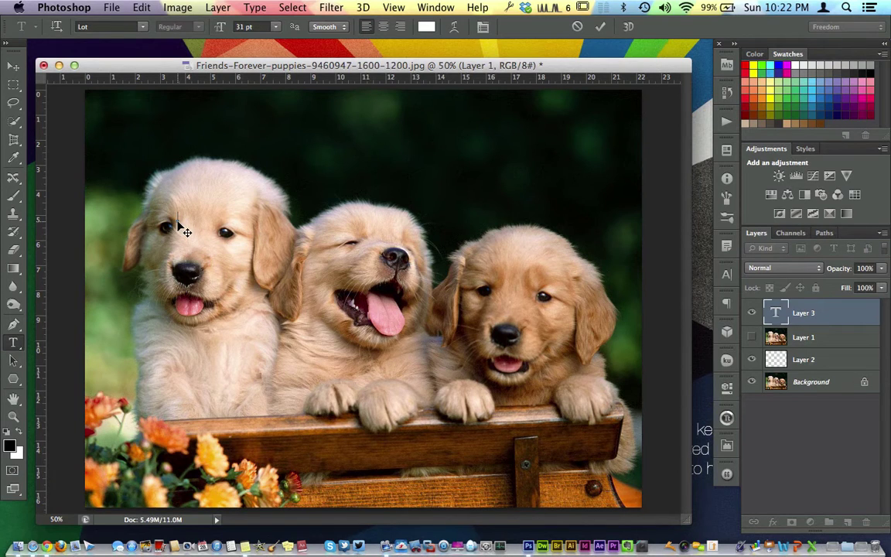
pyautogui.press('shift')
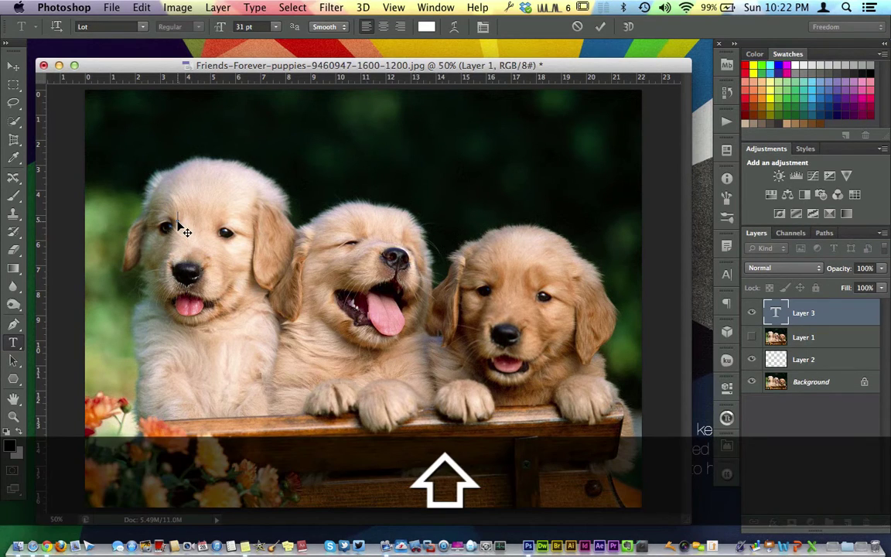
pyautogui.write('Pupp')
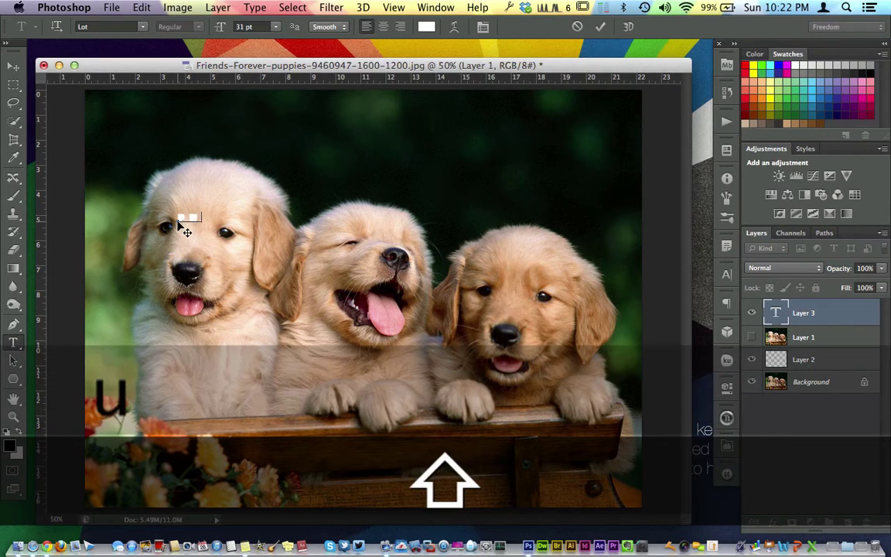
pyautogui.write('ies')
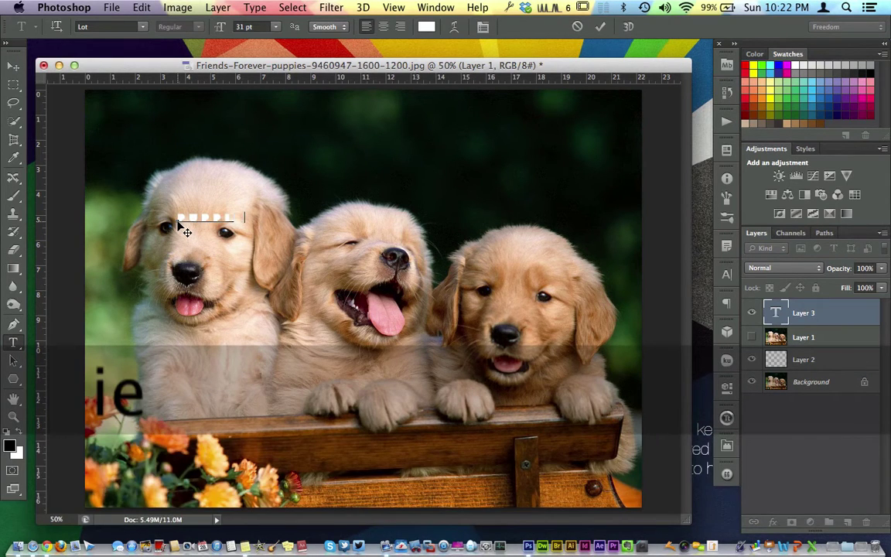
# Step: Scale the PUPPIES text to span the photo and move it lower
pyautogui.press('super')
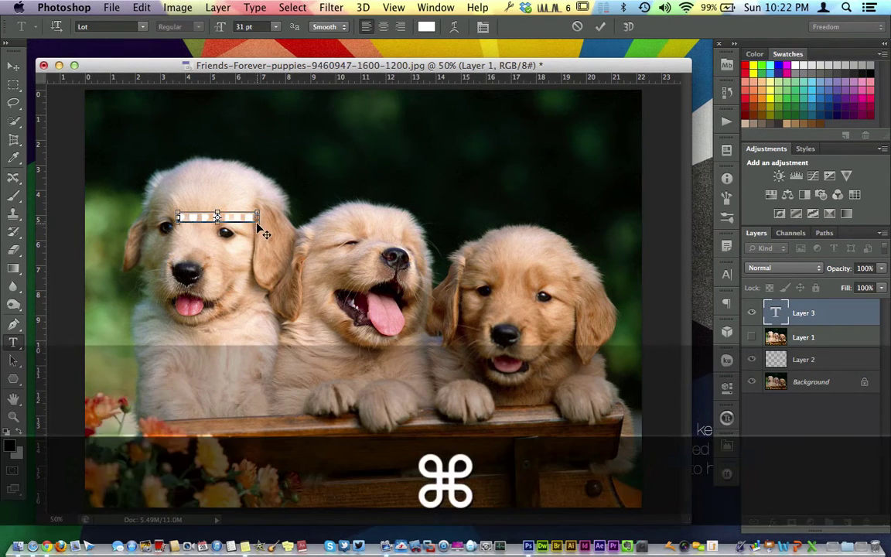
pyautogui.moveTo(258, 226); pyautogui.dragTo(489, 340)
pyautogui.press('super')
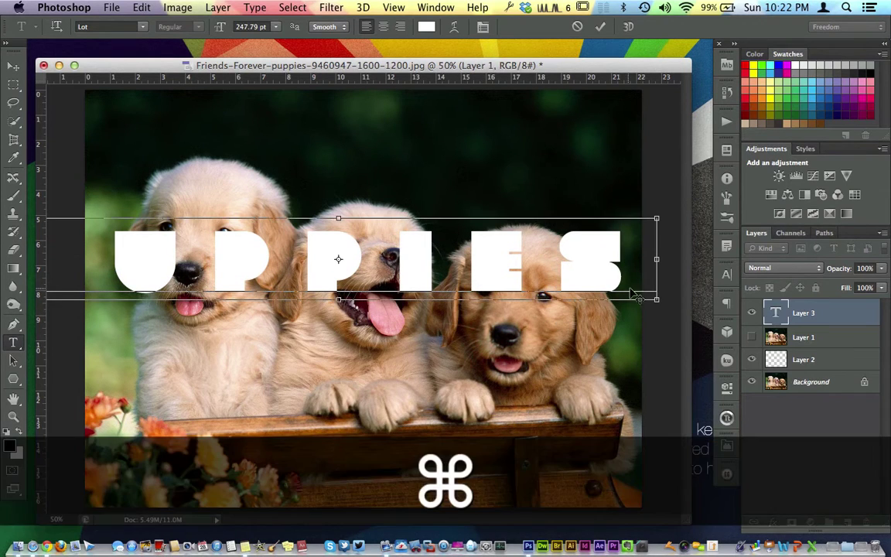
pyautogui.moveTo(656, 301); pyautogui.dragTo(578, 260)
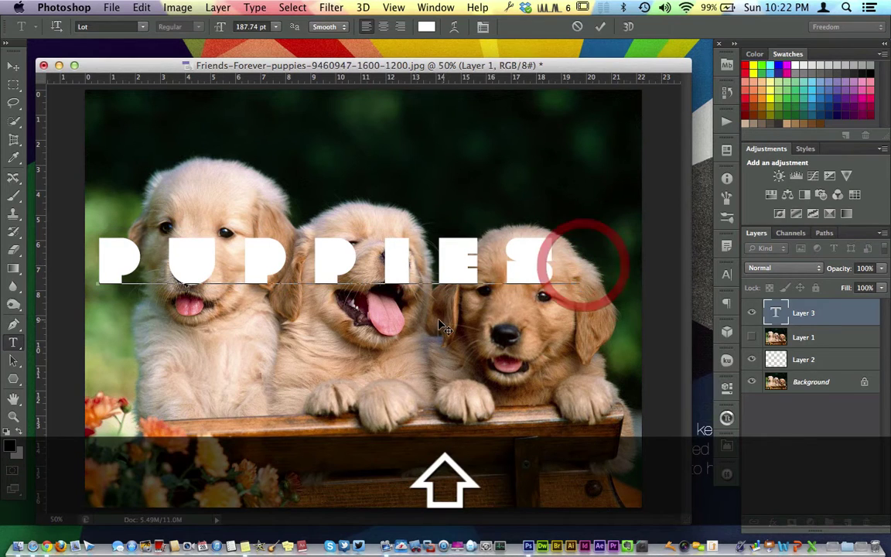
pyautogui.moveTo(478, 360); pyautogui.dragTo(474, 421)
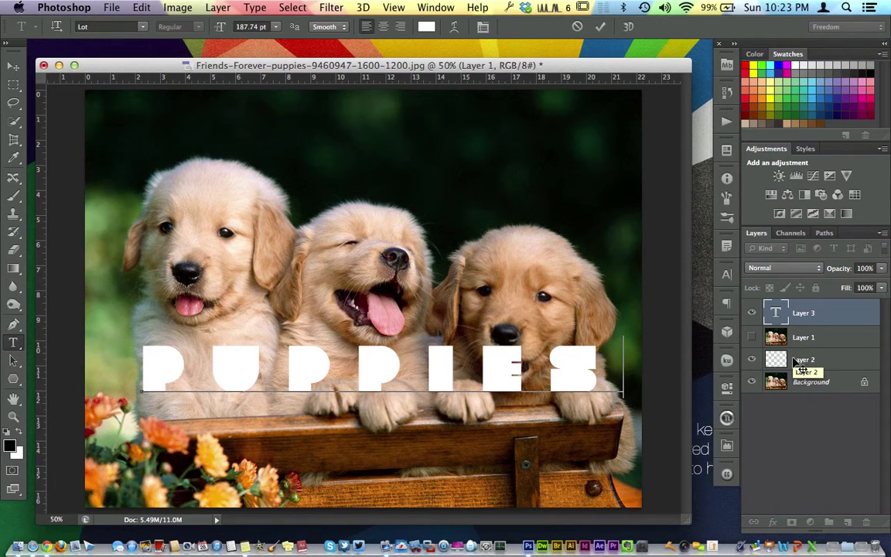
# Step: Commit the Puppies text, move its layer below Layer 1, and delete empty Layer 2
pyautogui.press('super+Return')
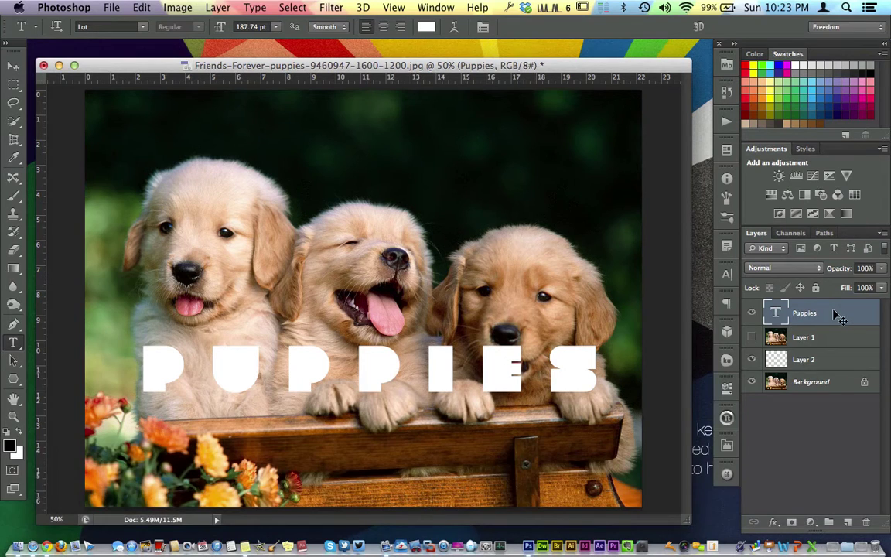
pyautogui.click(836, 313)
pyautogui.moveTo(835, 313); pyautogui.dragTo(825, 354)
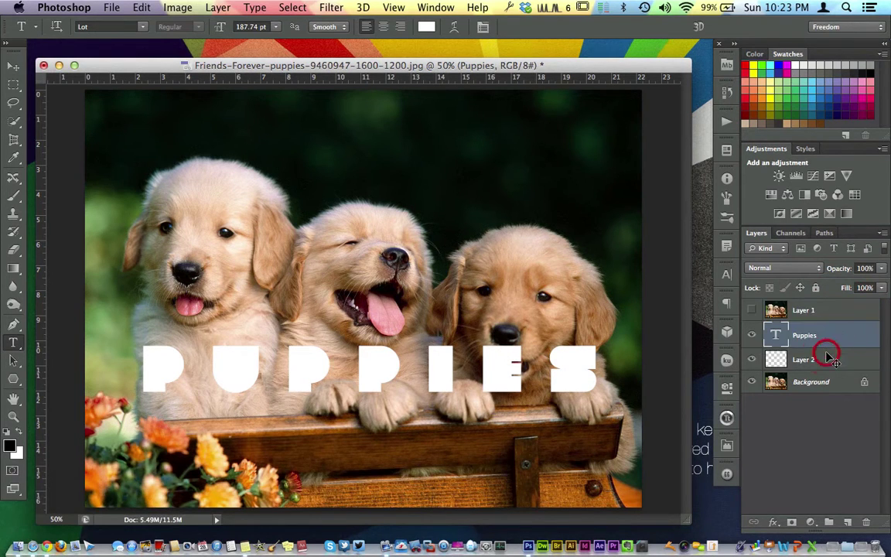
pyautogui.click(824, 365)
pyautogui.press('BackSpace')
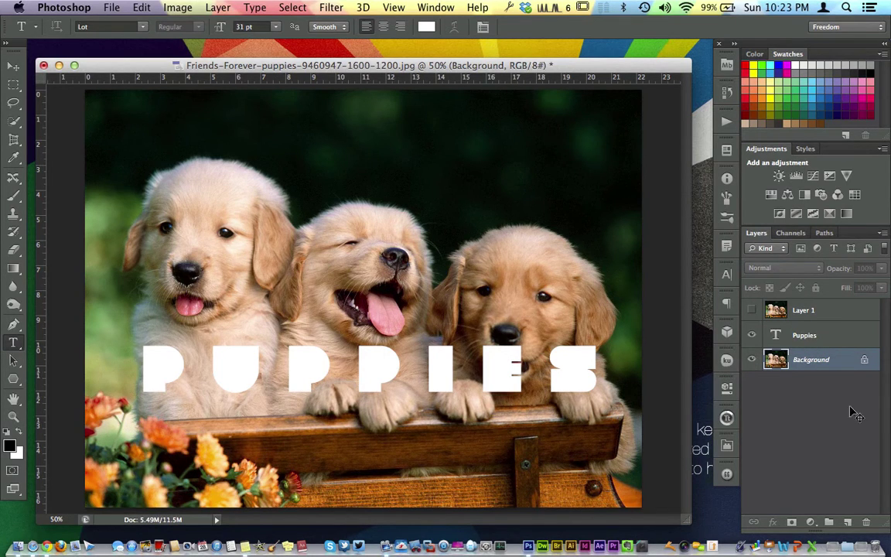
pyautogui.click(826, 315)
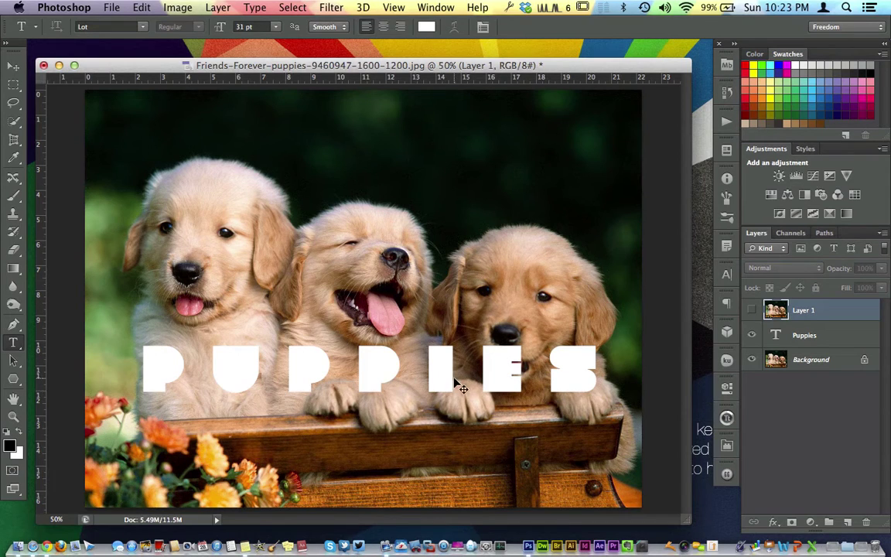
pyautogui.click(751, 310)
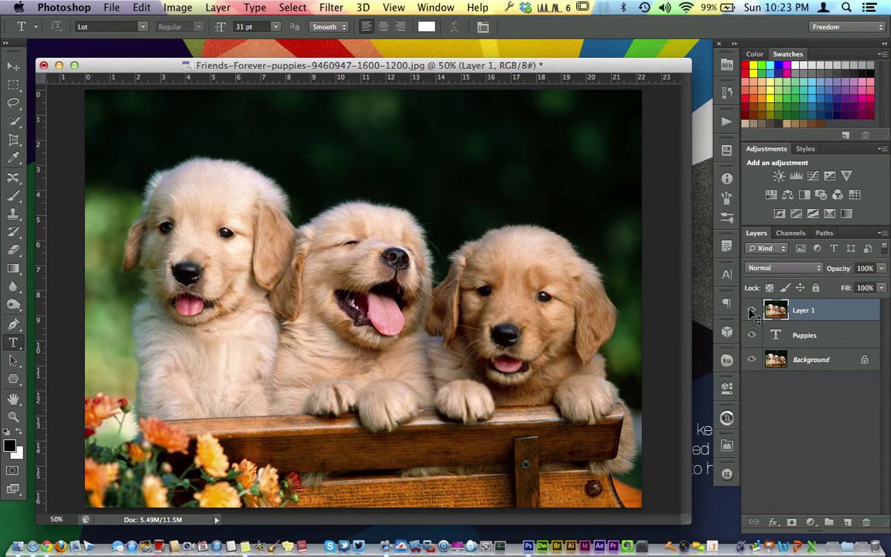
pyautogui.click(749, 310)
pyautogui.click(830, 335)
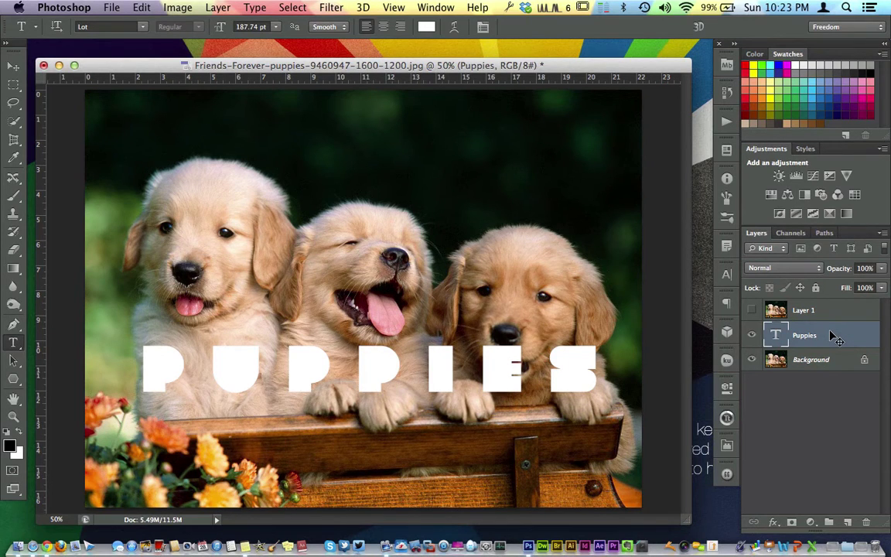
pyautogui.click(834, 319)
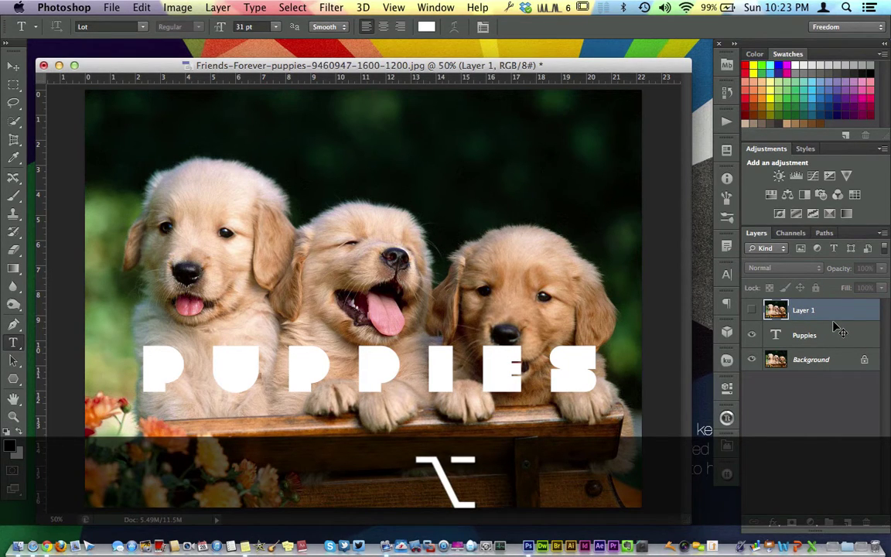
# Step: Clip Layer 1 to the Puppies text layer and make Layer 1 visible
pyautogui.keyDown('alt'); pyautogui.click(834, 324); pyautogui.keyUp('alt')
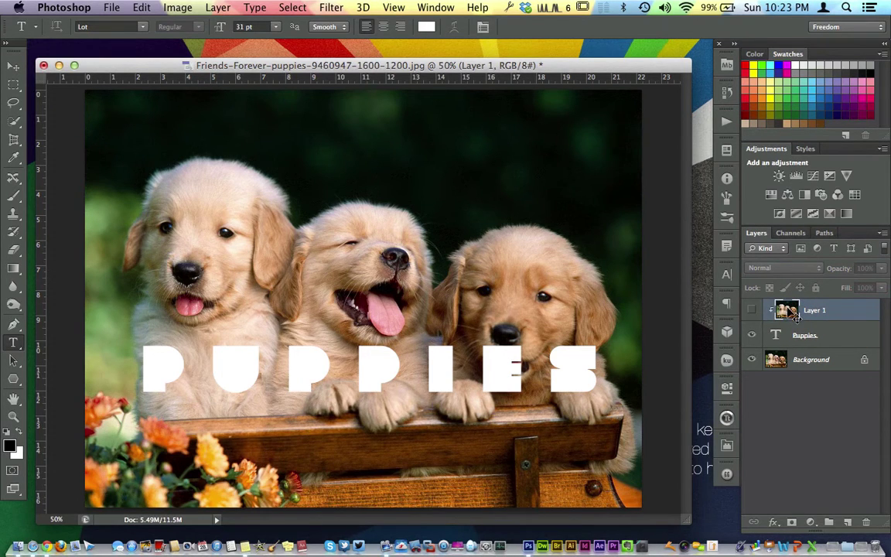
pyautogui.click(753, 310)
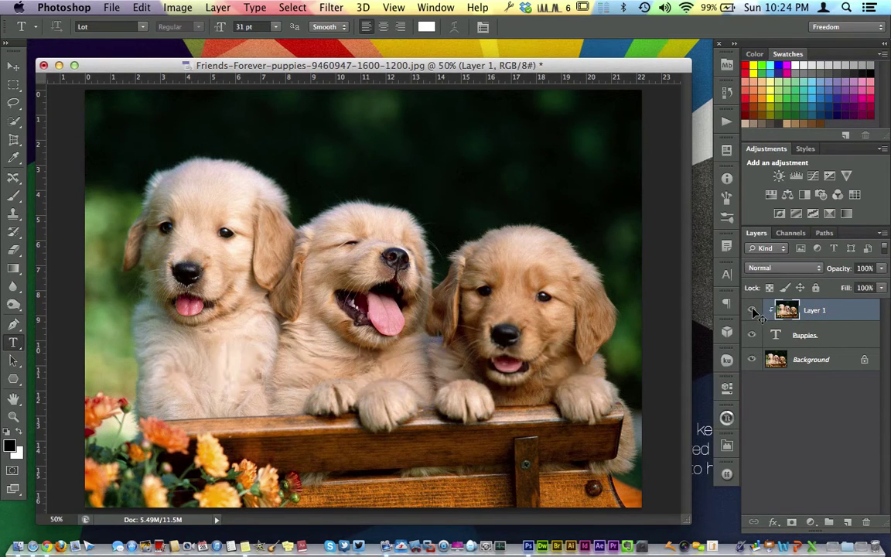
# Step: Open the Puppies layer style settings and enable Drop Shadow
pyautogui.doubleClick(837, 340)
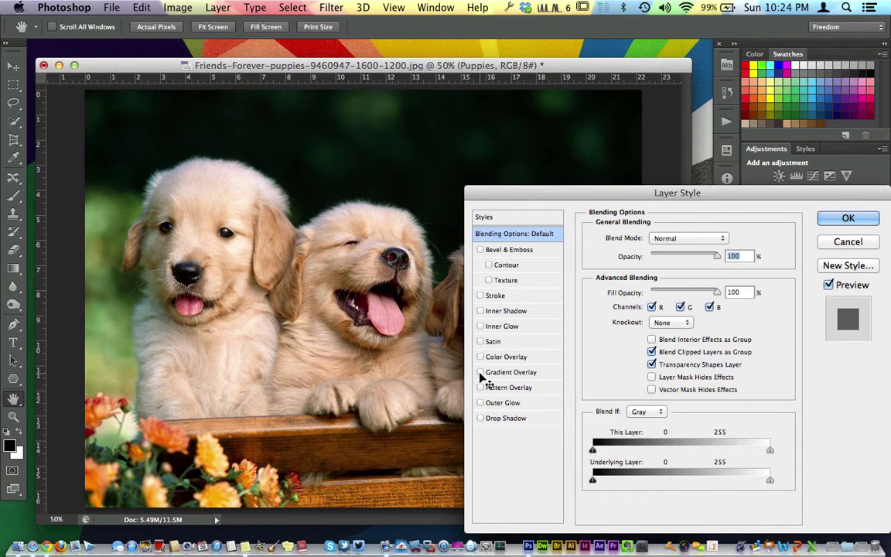
pyautogui.click(480, 418)
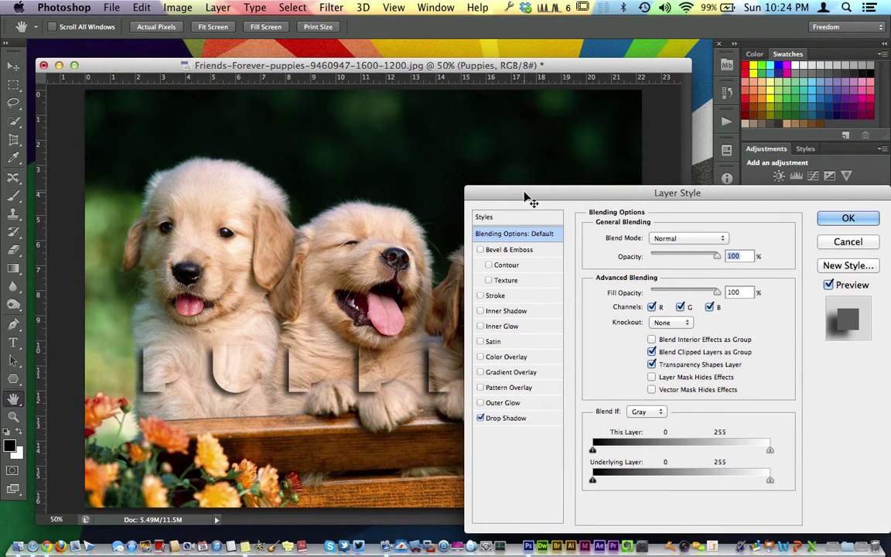
pyautogui.moveTo(526, 197); pyautogui.dragTo(669, 101)
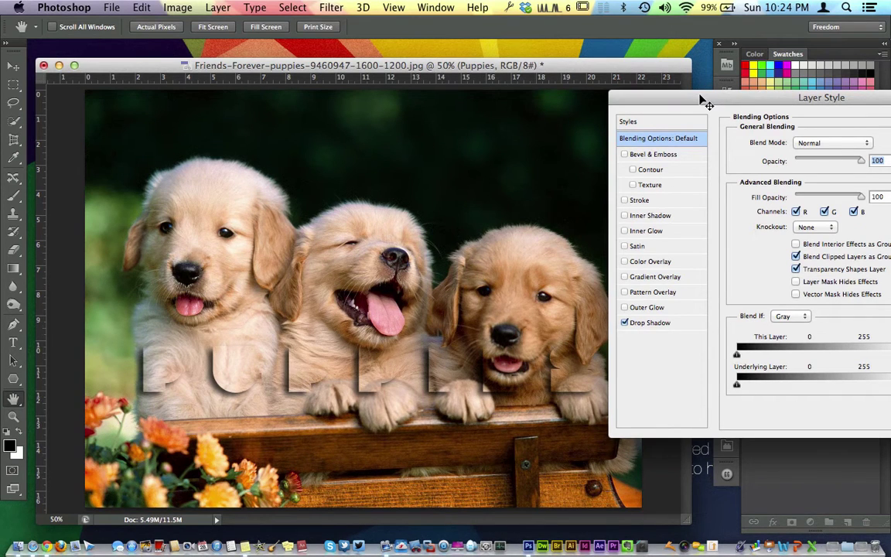
pyautogui.moveTo(700, 99); pyautogui.dragTo(619, 154)
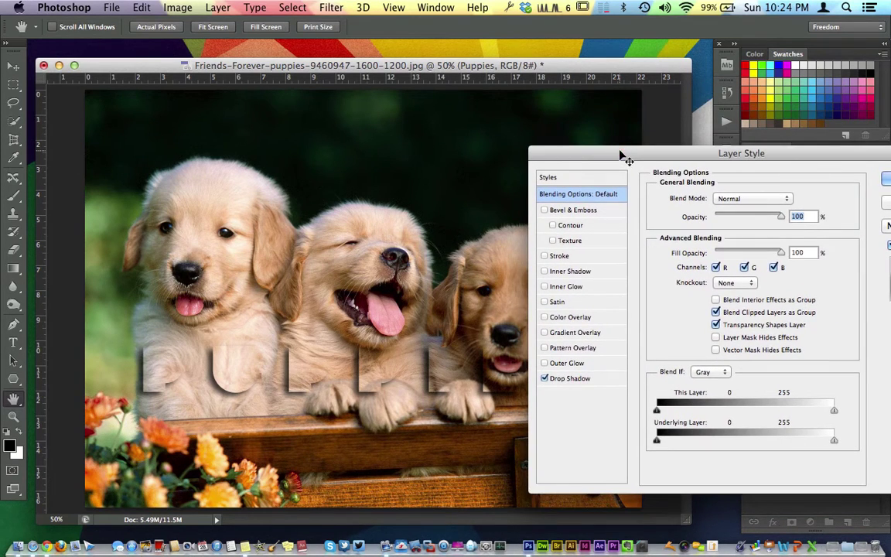
# Step: Add an Outer Glow in peach sampled from the fur, size 70 px, and apply
pyautogui.click(565, 364)
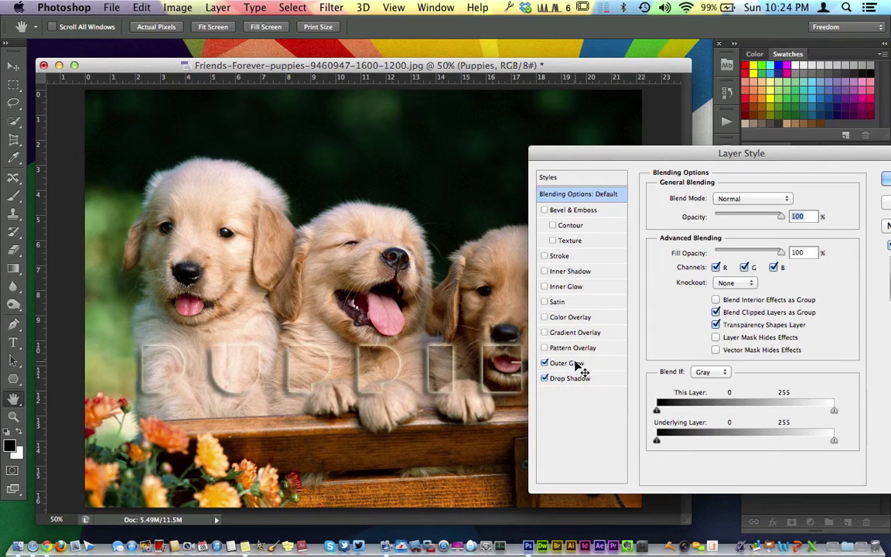
pyautogui.click(684, 250)
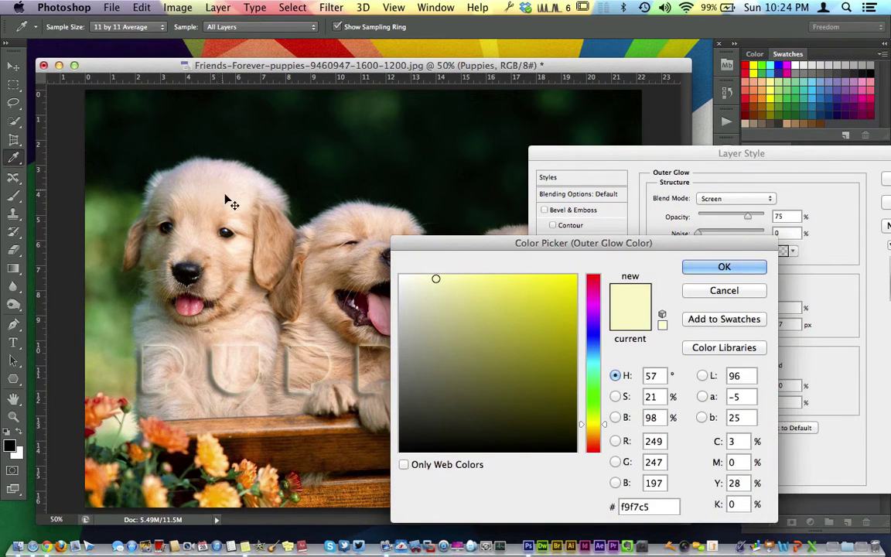
pyautogui.click(242, 211)
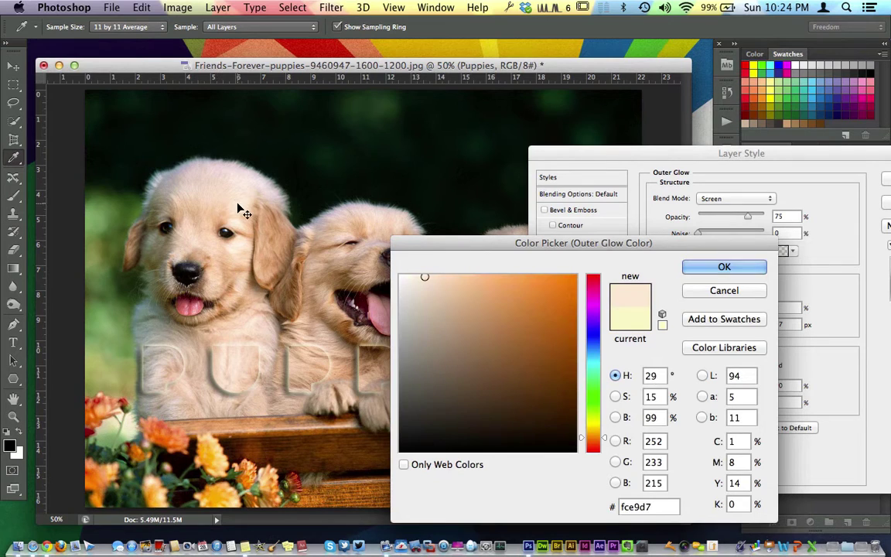
pyautogui.click(721, 268)
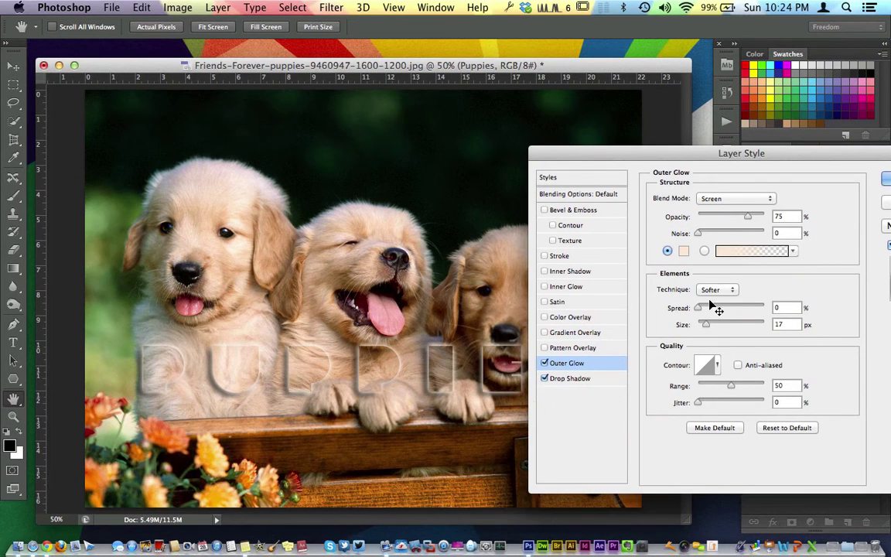
pyautogui.moveTo(705, 325); pyautogui.dragTo(720, 326)
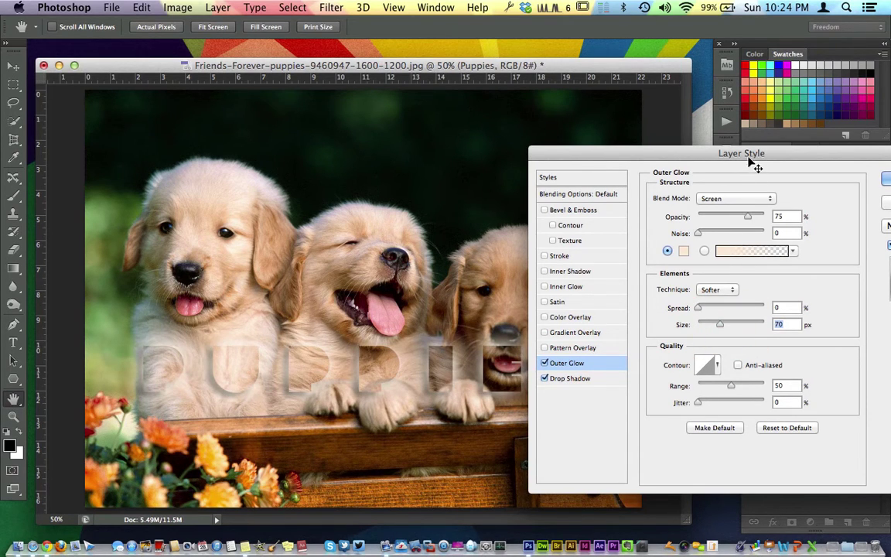
pyautogui.moveTo(754, 165); pyautogui.dragTo(604, 153)
pyautogui.click(761, 171)
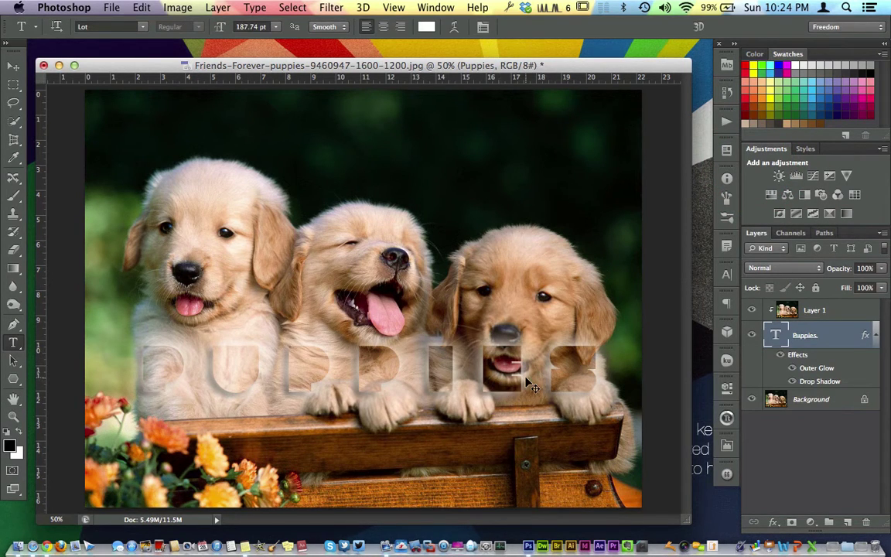
# Step: With the Move tool, drag the PUPPIES text down across the wooden crate
pyautogui.click(15, 65)
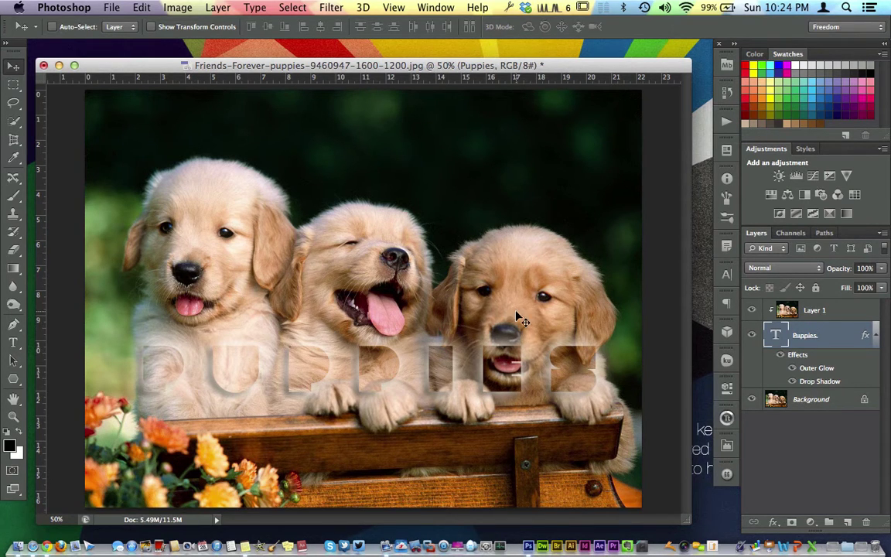
pyautogui.moveTo(505, 365); pyautogui.dragTo(496, 416)
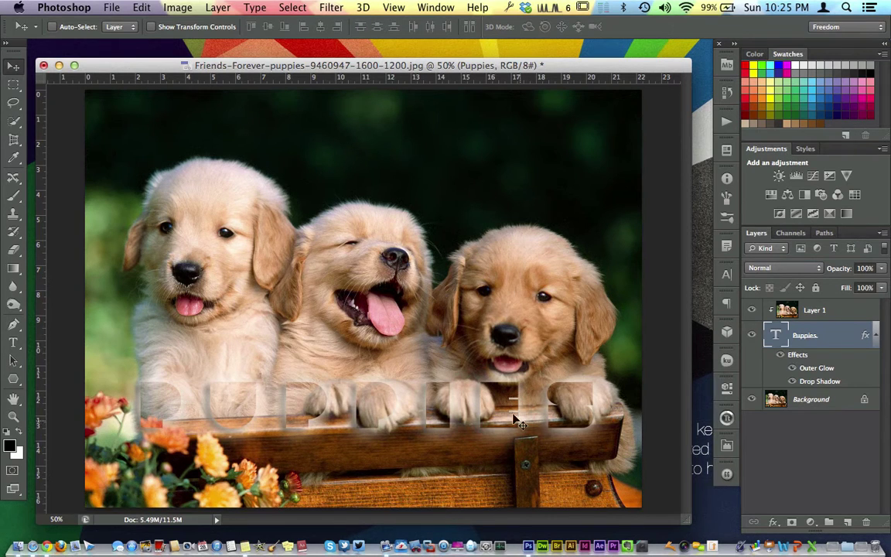
pyautogui.moveTo(512, 416); pyautogui.dragTo(519, 449)
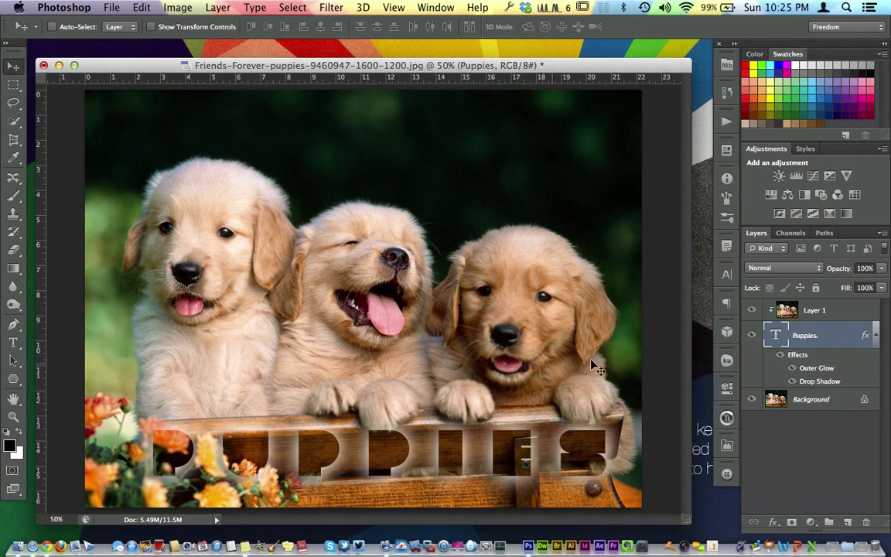
# Step: Lower the Drop Shadow opacity and reduce the Outer Glow opacity to 50%
pyautogui.doubleClick(824, 382)
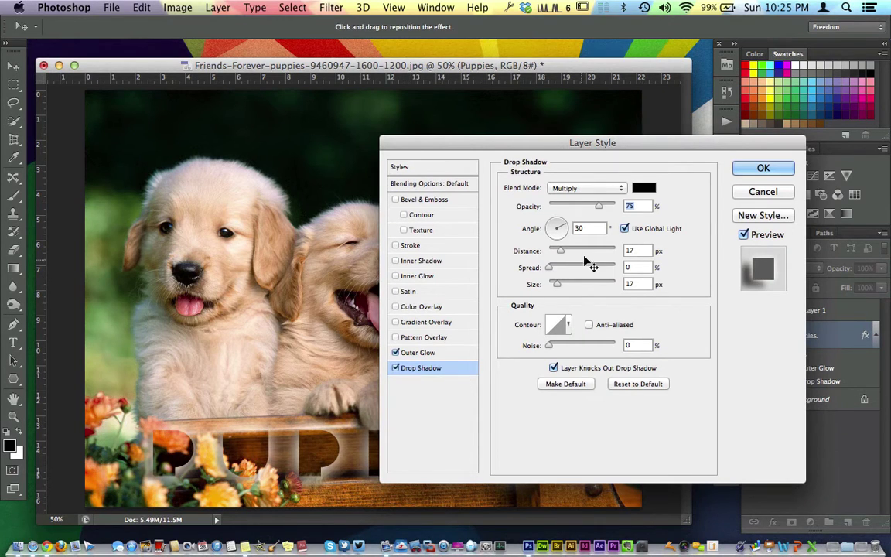
pyautogui.moveTo(599, 205); pyautogui.dragTo(573, 206)
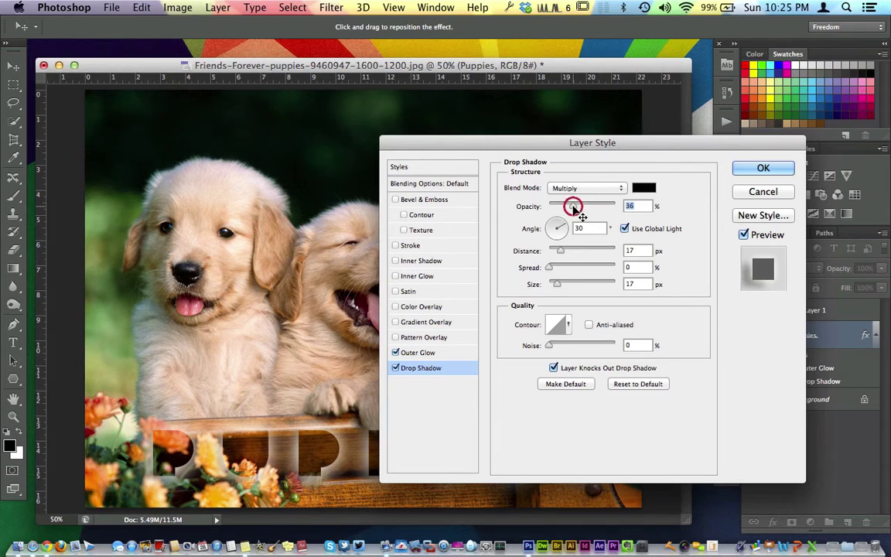
pyautogui.click(446, 352)
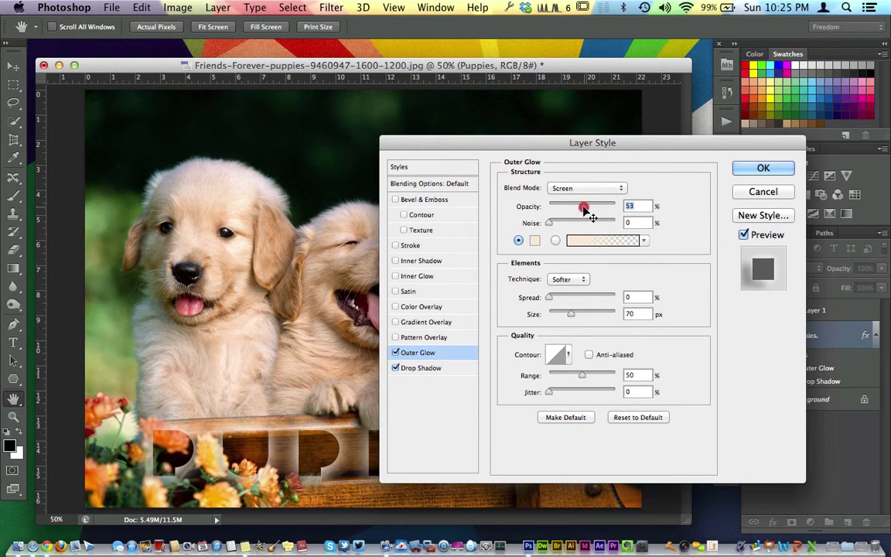
pyautogui.moveTo(584, 208); pyautogui.dragTo(582, 209)
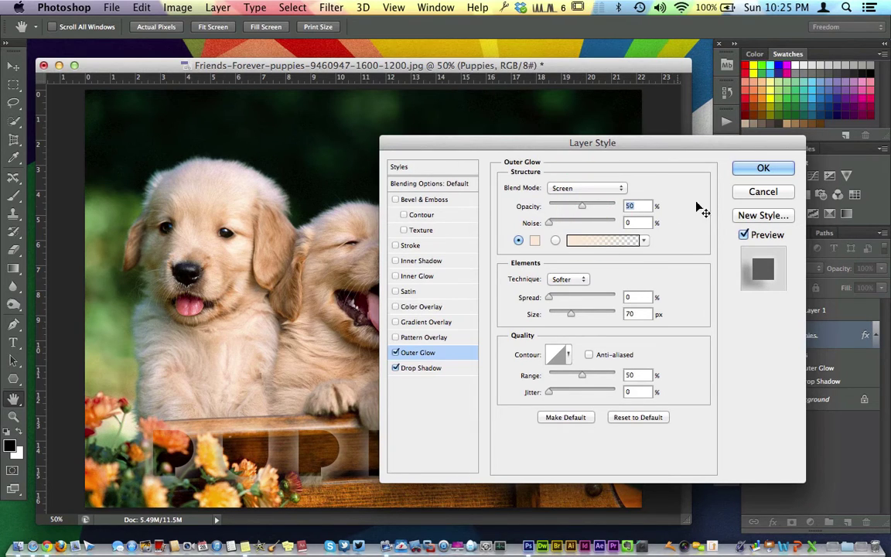
# Step: Add an Inner Shadow at 34% opacity to the letters and apply the styles
pyautogui.click(404, 267)
pyautogui.click(396, 262)
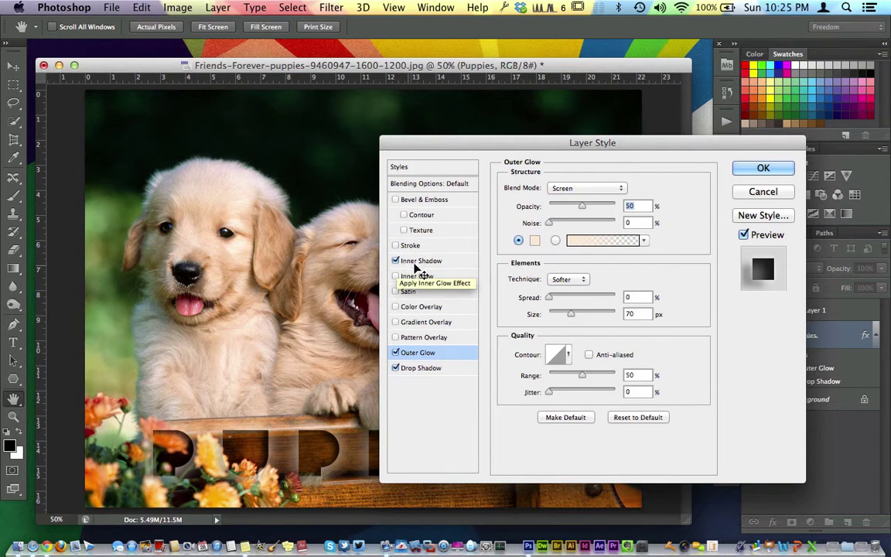
pyautogui.click(422, 263)
pyautogui.moveTo(596, 206); pyautogui.dragTo(572, 207)
pyautogui.click(763, 170)
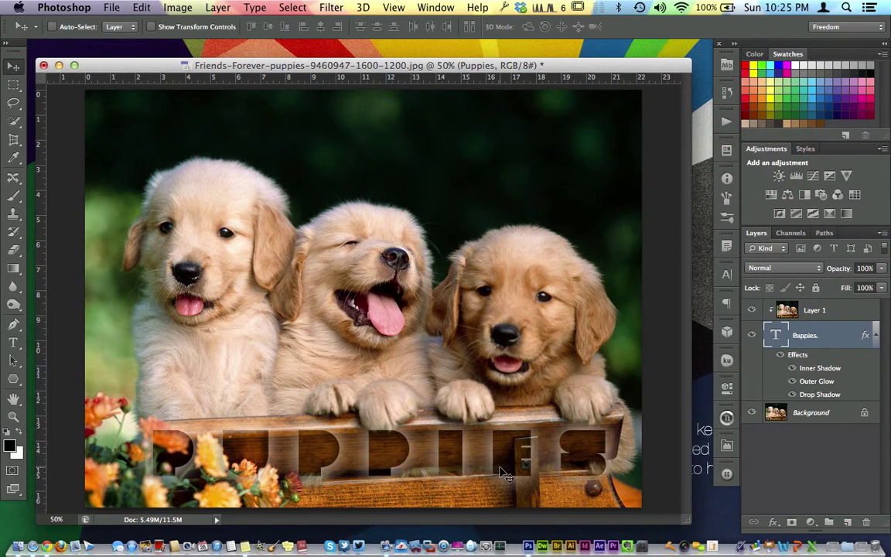
# Step: Drag the PUPPIES text up and select the whole canvas for alignment
pyautogui.moveTo(508, 458); pyautogui.dragTo(486, 125)
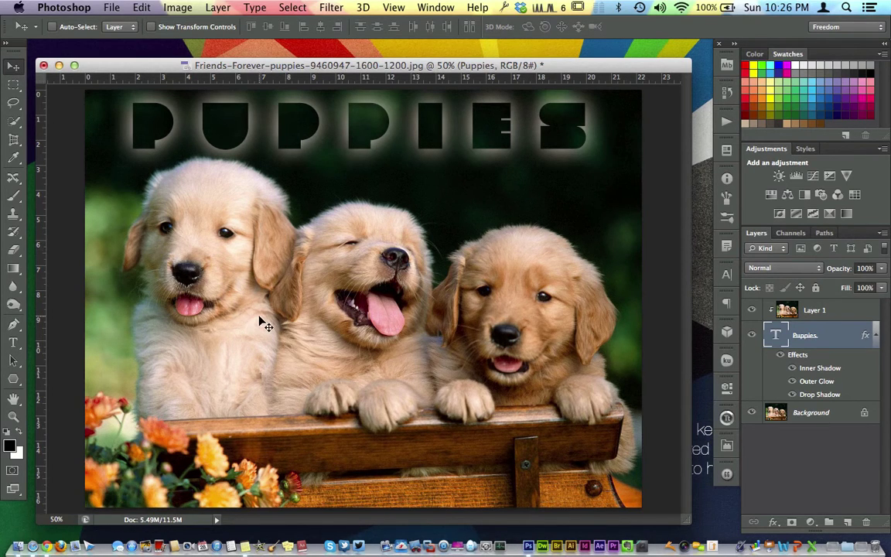
pyautogui.press('super+a')
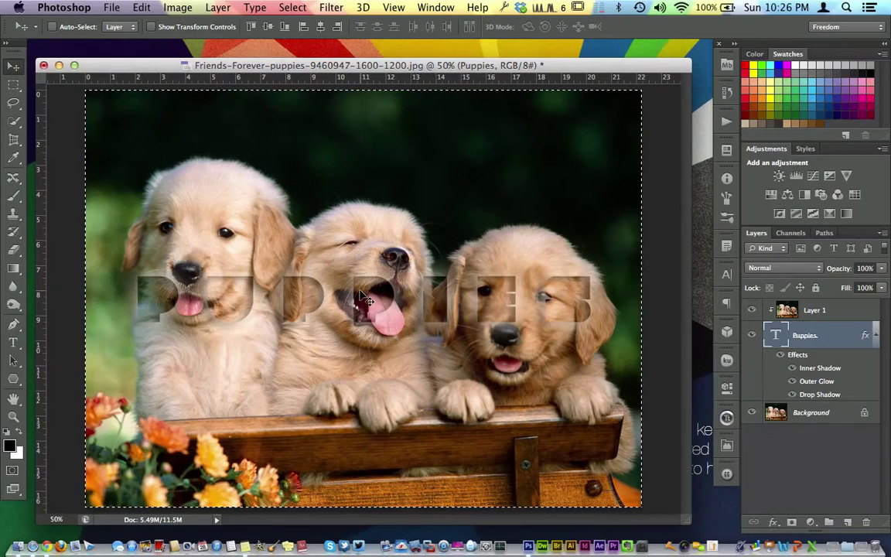
# Step: Clear the selection and shift-nudge the PUPPIES text down four times onto the wooden crate
pyautogui.press('super+d')
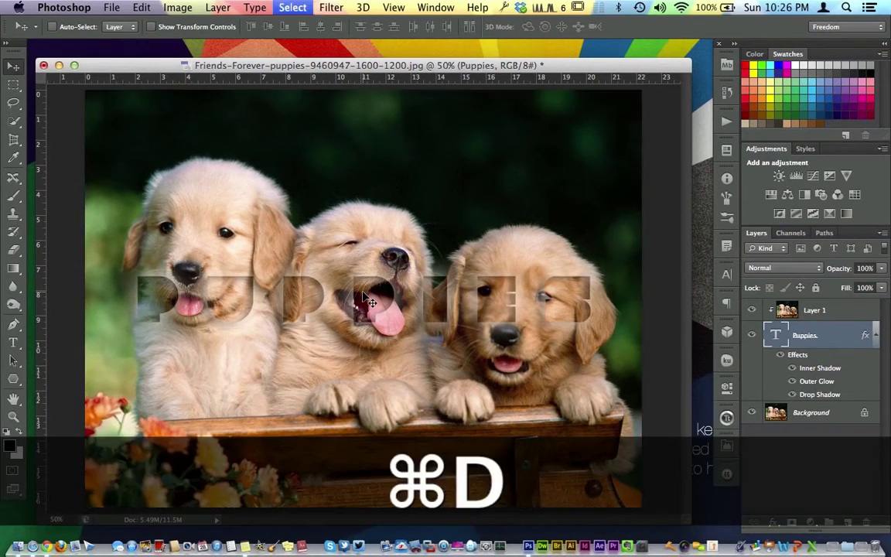
pyautogui.click(369, 297)
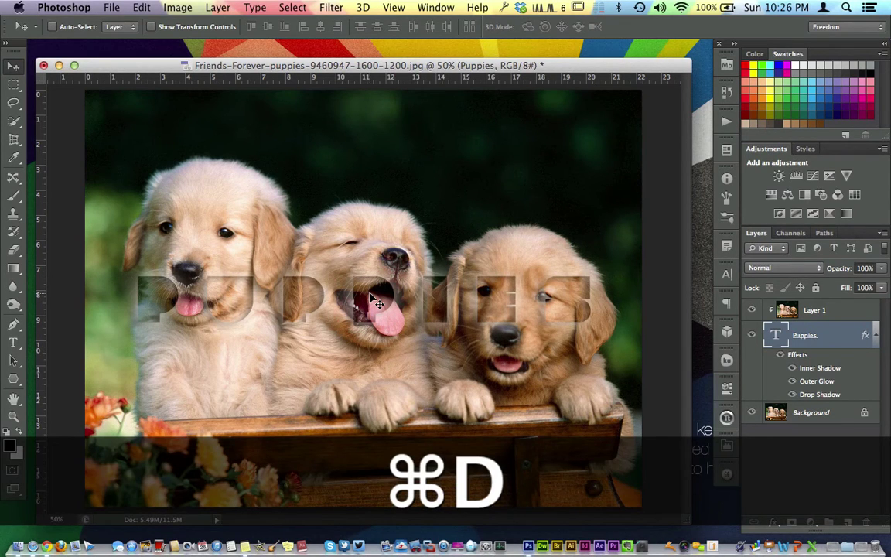
pyautogui.press('shift')
pyautogui.hotkey('shift', 'Down')
pyautogui.hotkey('shift', 'Down')
pyautogui.hotkey('shift', 'Down')
pyautogui.hotkey('shift', 'Down')
pyautogui.hotkey('shift', 'Down')
pyautogui.hotkey('shift', 'Down')
pyautogui.hotkey('shift', 'Down')
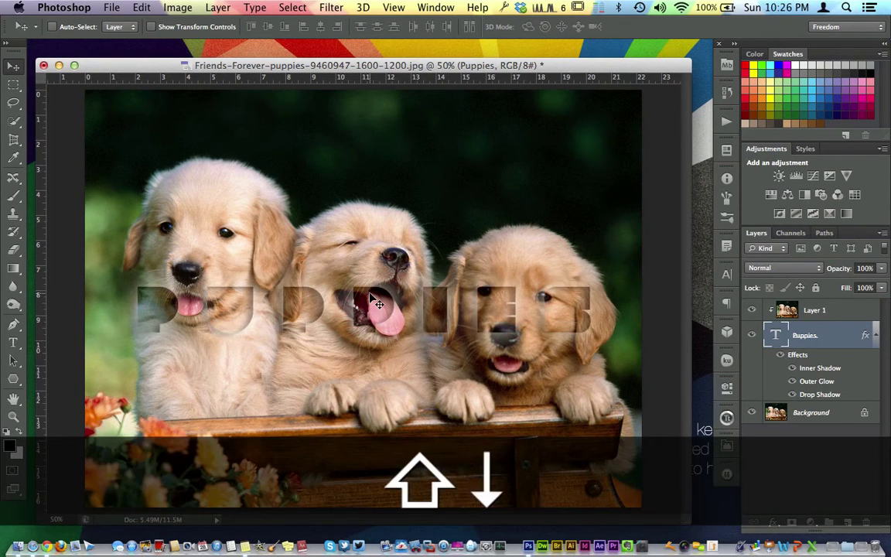
pyautogui.hotkey('shift', 'Down')
pyautogui.hotkey('shift', 'Down')
pyautogui.hotkey('shift', 'Down')
pyautogui.hotkey('shift', 'Down')
pyautogui.hotkey('shift', 'Down')
pyautogui.hotkey('shift', 'Down')
pyautogui.hotkey('shift', 'Down')
pyautogui.hotkey('shift', 'Down')
pyautogui.hotkey('shift', 'Down')
pyautogui.hotkey('shift', 'Down')
pyautogui.hotkey('shift', 'Down')
pyautogui.hotkey('shift', 'Down')
pyautogui.hotkey('shift', 'Down')
pyautogui.hotkey('shift', 'Down')
pyautogui.hotkey('shift', 'Down')
pyautogui.hotkey('shift', 'Down')
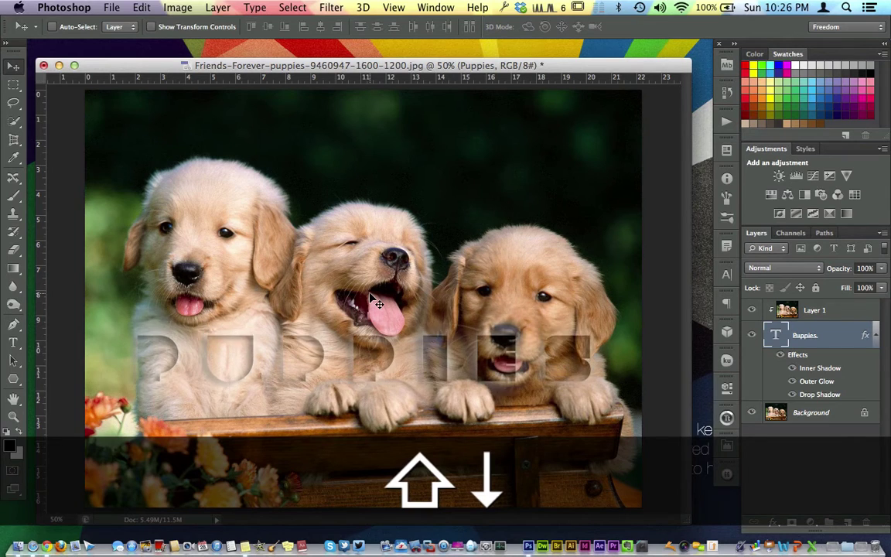
pyautogui.hotkey('shift', 'Down')
pyautogui.hotkey('shift', 'Down')
pyautogui.hotkey('shift', 'Down')
pyautogui.hotkey('shift', 'Down')
pyautogui.hotkey('shift', 'Down')
pyautogui.hotkey('shift', 'Down')
pyautogui.hotkey('shift', 'Down')
pyautogui.hotkey('shift', 'Down')
pyautogui.hotkey('shift', 'Down')
pyautogui.hotkey('shift', 'Down')
pyautogui.hotkey('shift', 'Down')
pyautogui.hotkey('shift', 'Down')
pyautogui.hotkey('shift', 'Down')
pyautogui.hotkey('shift', 'Down')
pyautogui.hotkey('shift', 'Down')
pyautogui.hotkey('shift', 'Down')
pyautogui.hotkey('shift', 'Down')
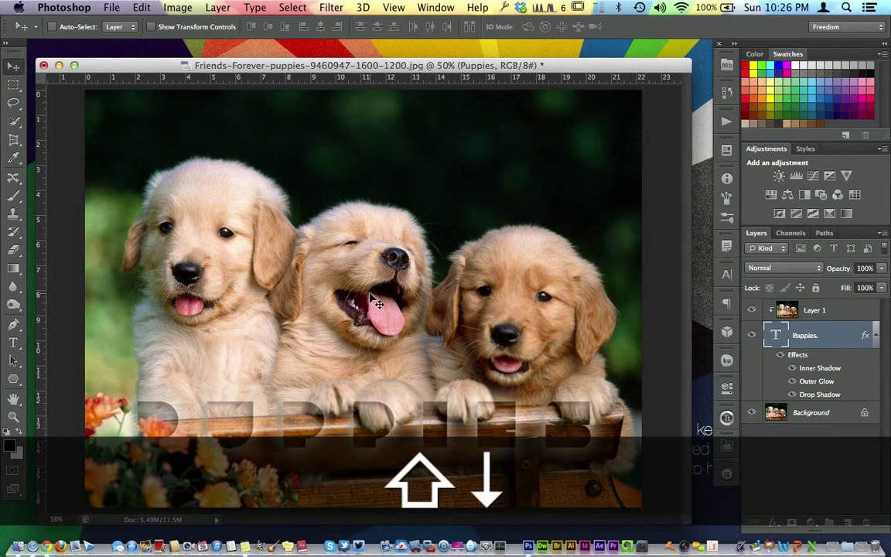
pyautogui.hotkey('shift', 'Down')
pyautogui.hotkey('shift', 'Down')
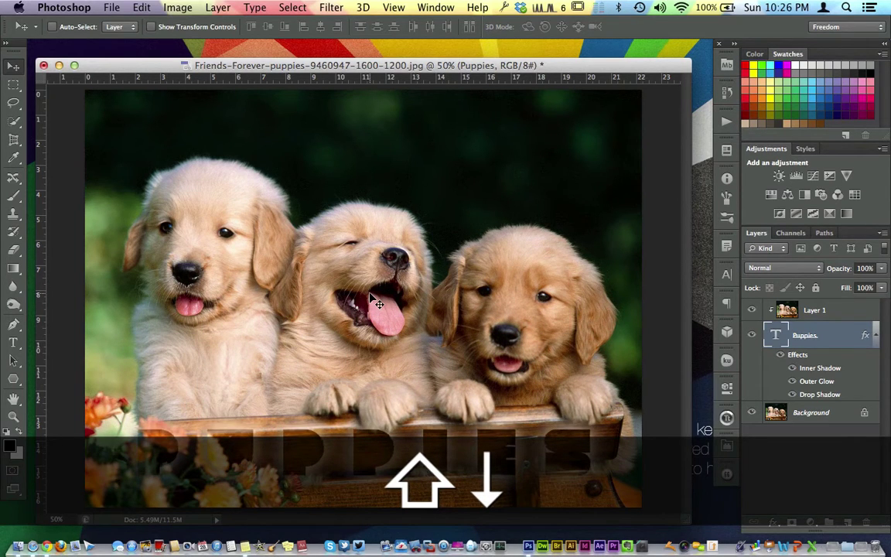